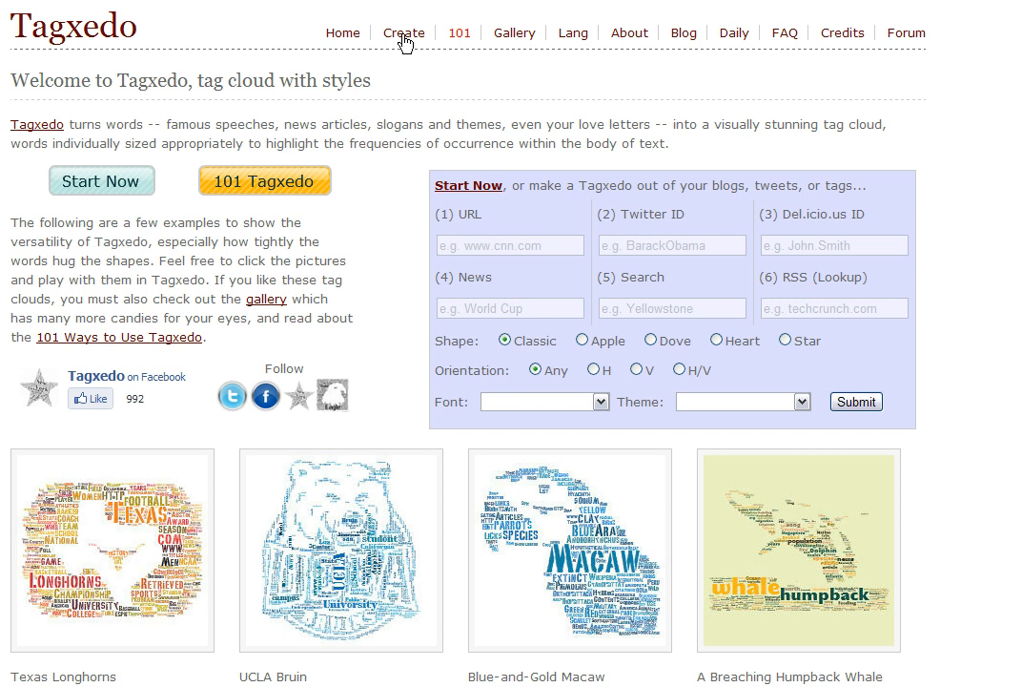
# Go to the Tagxedo Creator page and open its menu for loading words.
pyautogui.click(407, 38)
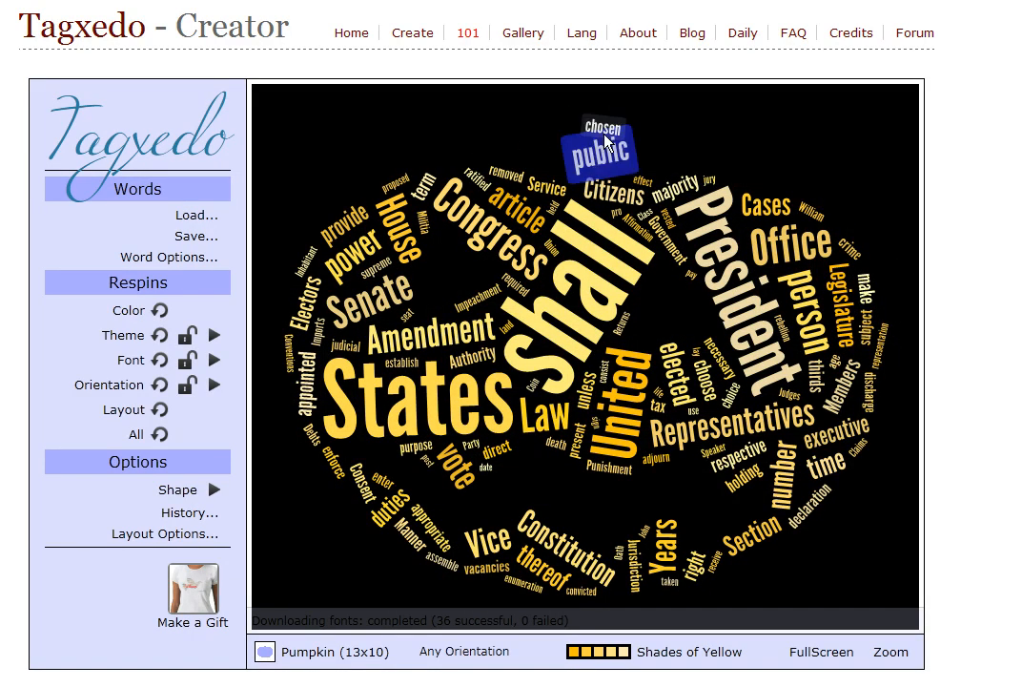
pyautogui.click(200, 216)
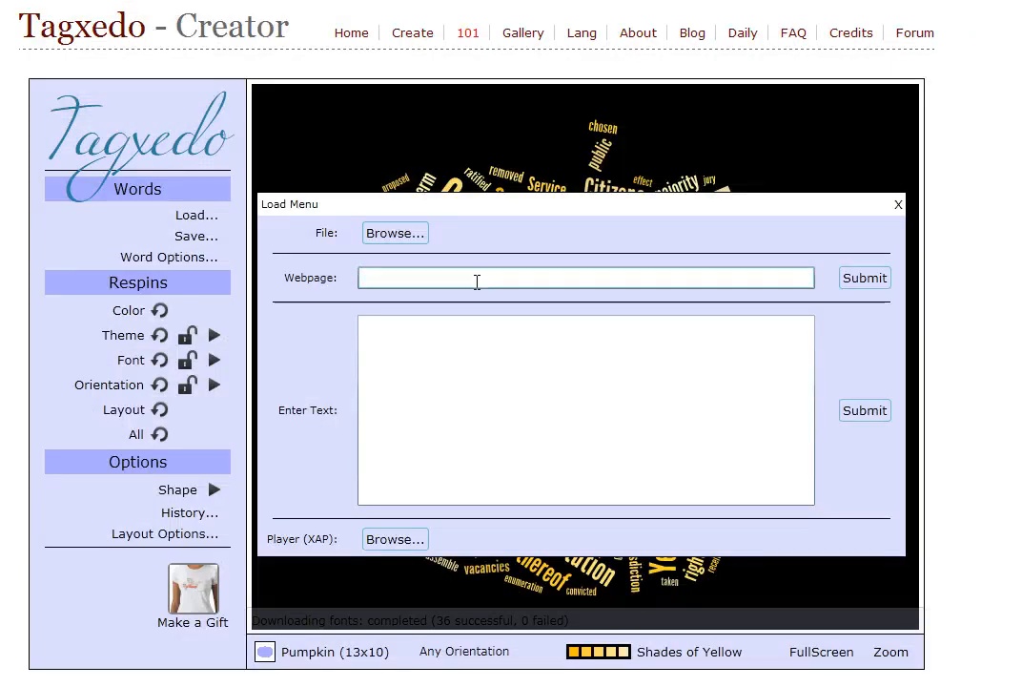
# Try to load the words from the copied webpage address, submit it a second time, and clear the address.
pyautogui.click(477, 278)
pyautogui.hotkey('ctrl', 'v')
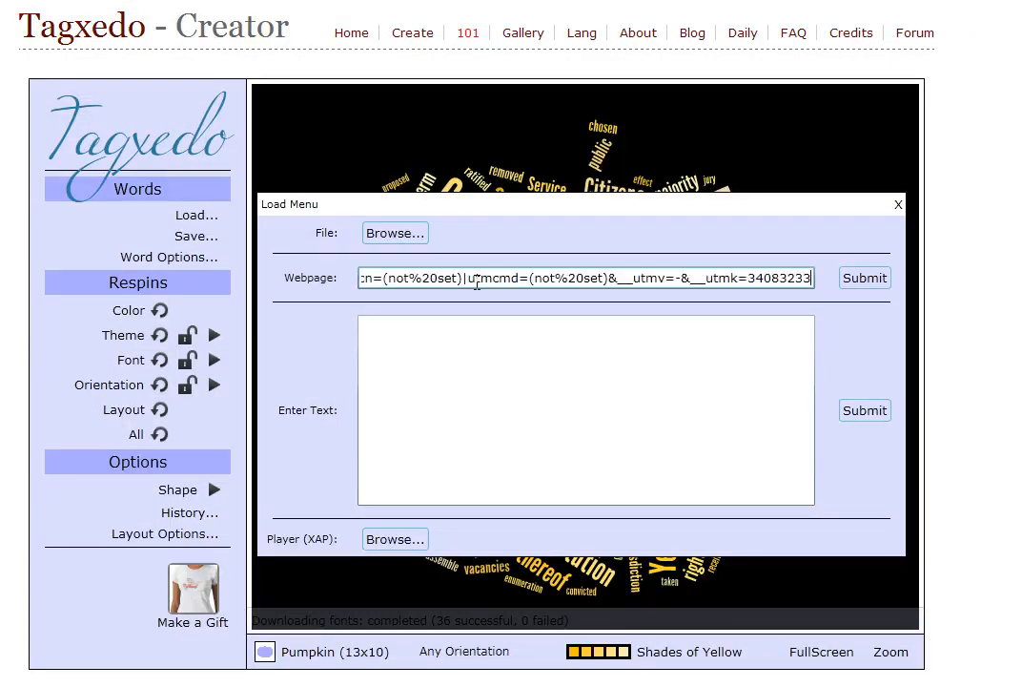
pyautogui.click(851, 281)
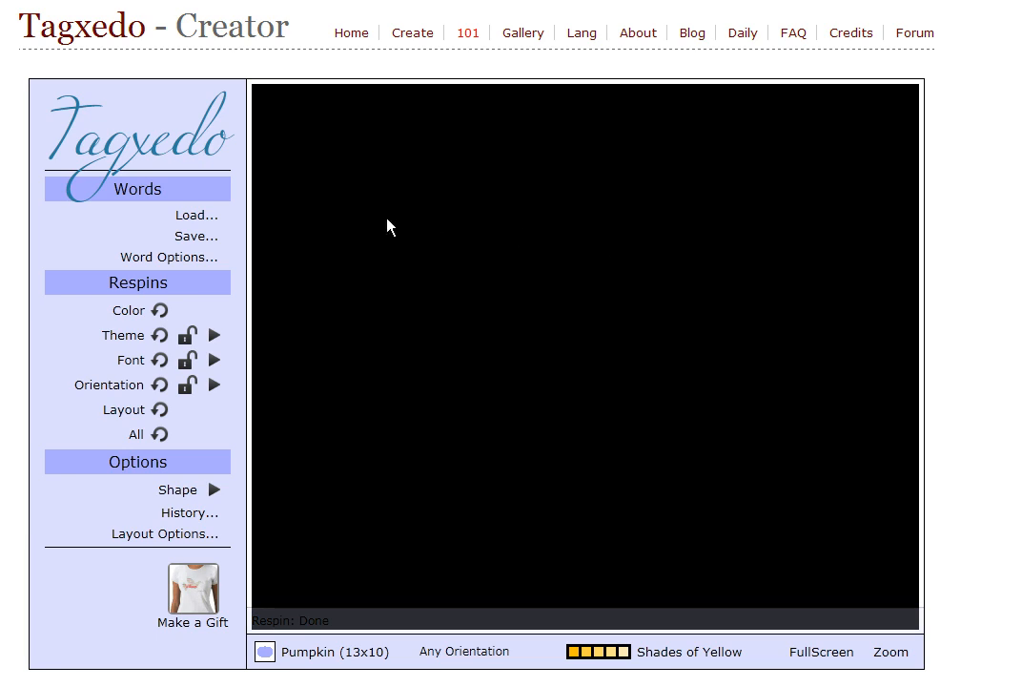
pyautogui.click(194, 215)
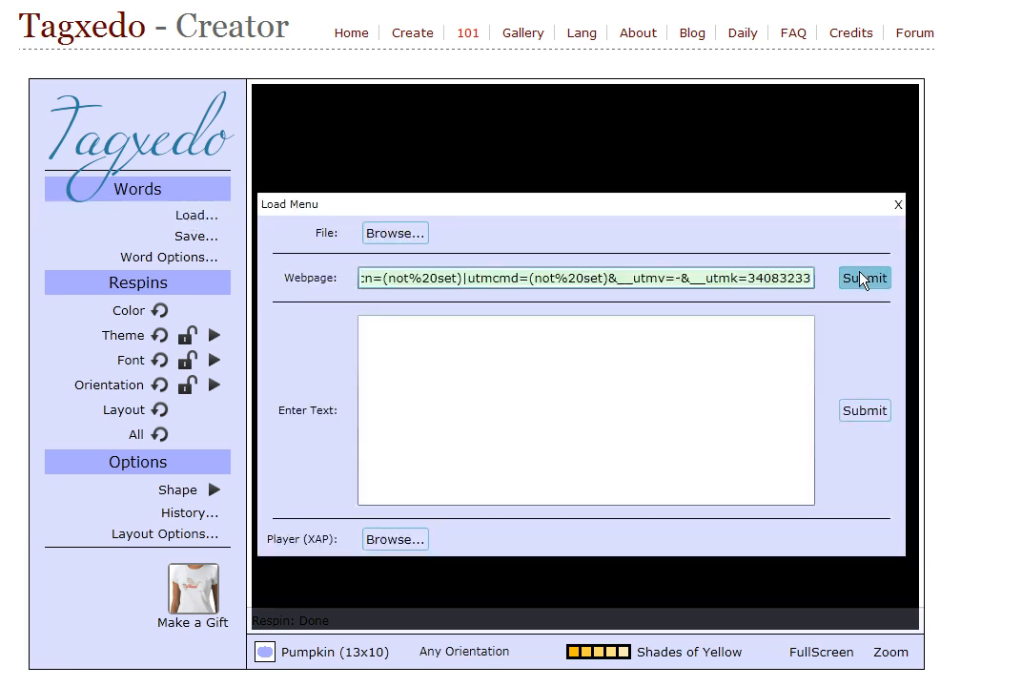
pyautogui.click(865, 279)
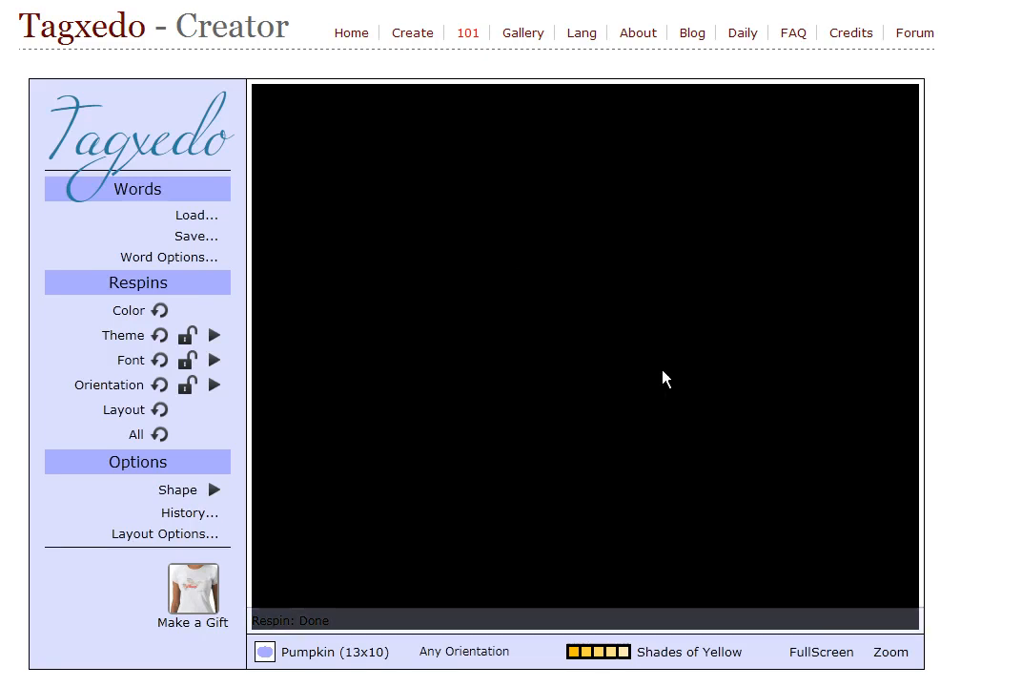
pyautogui.click(206, 220)
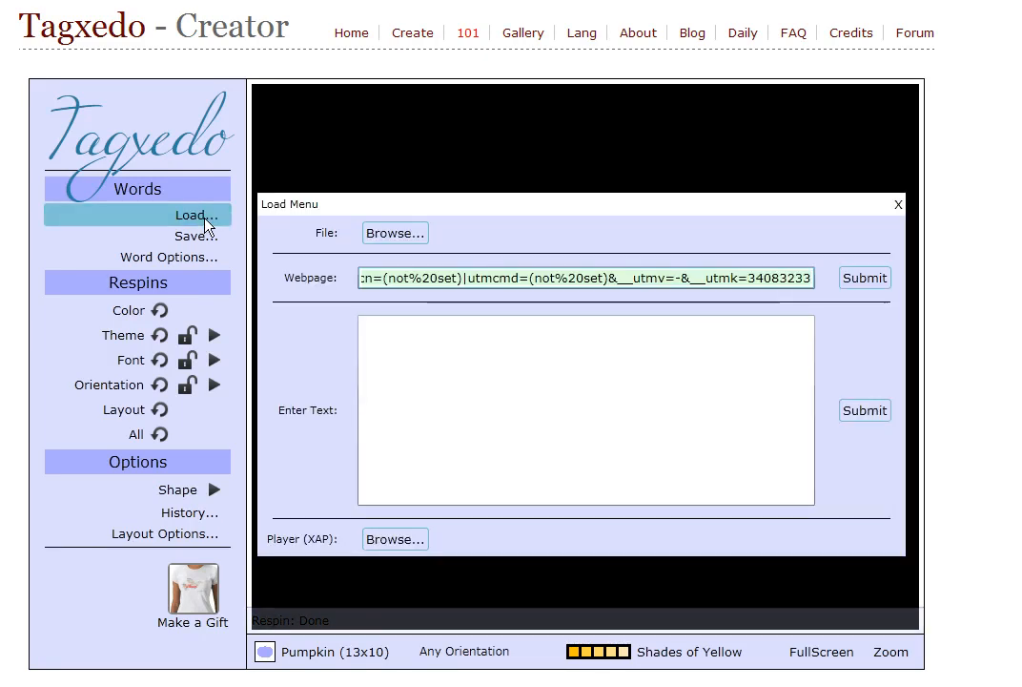
pyautogui.press('BackSpace')
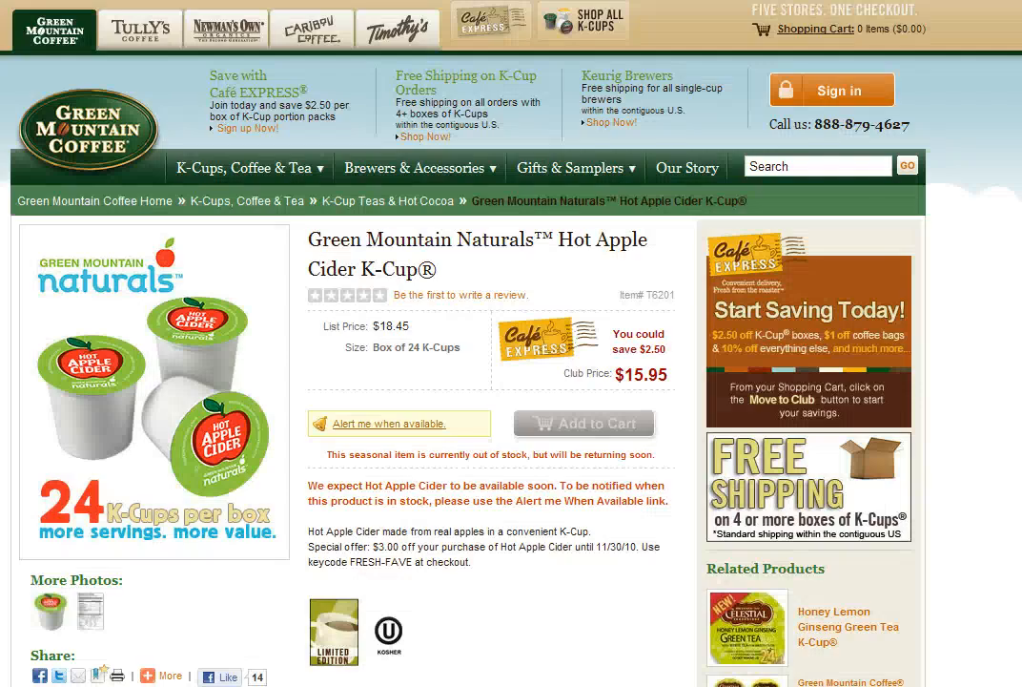
# Switch to the Green Mountain Coffee product page and copy the Hot Apple Cider ingredient list from the product overview.
pyautogui.scroll(-3, 72, 483)
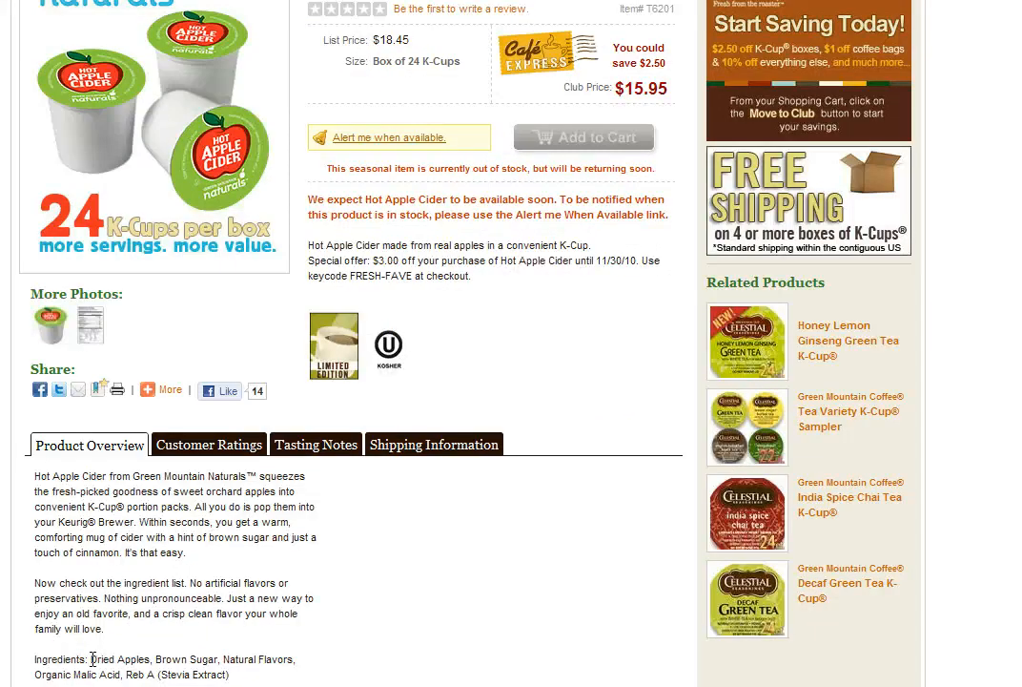
pyautogui.moveTo(92, 659); pyautogui.dragTo(242, 680)
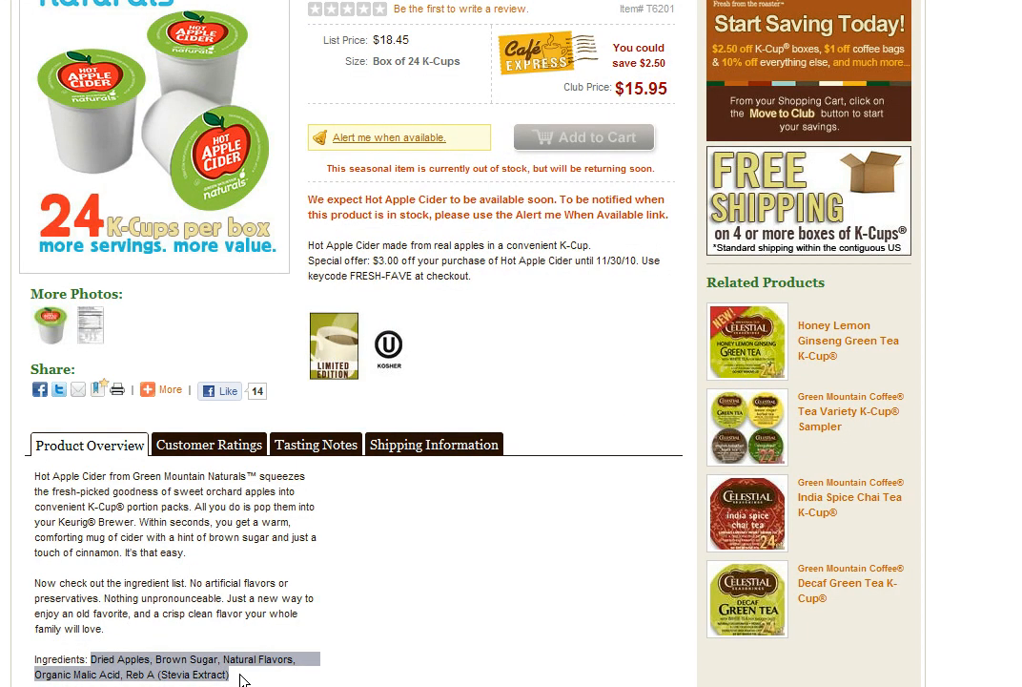
pyautogui.click(242, 478)
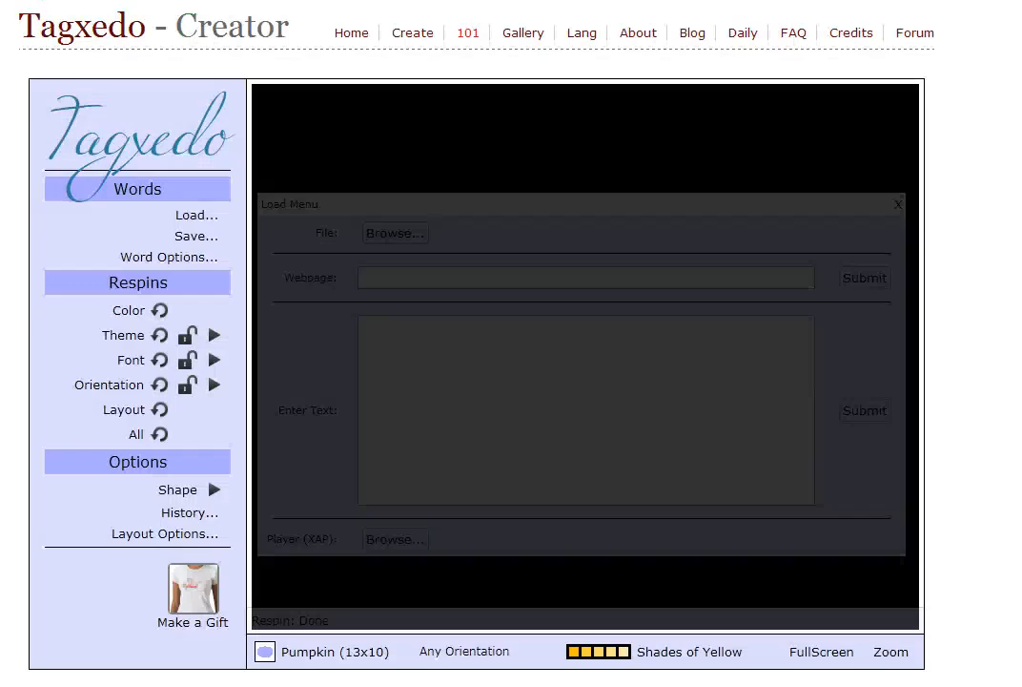
# Paste the copied ingredient list as the cloud's source text in Tagxedo and generate the word cloud from it.
pyautogui.click(405, 339)
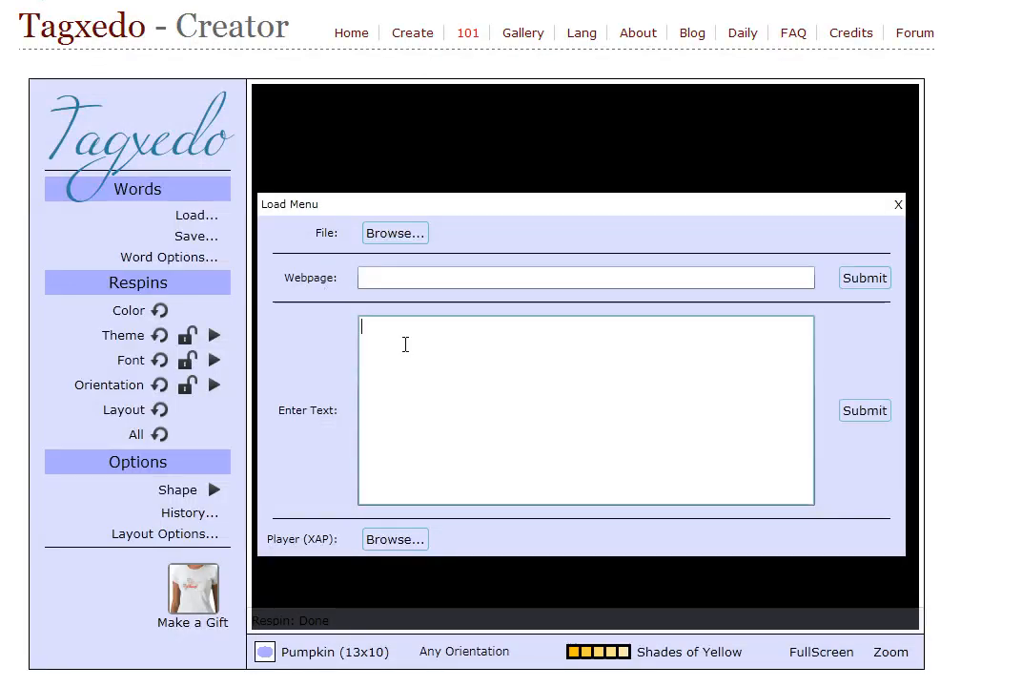
pyautogui.hotkey('ctrl', 'v')
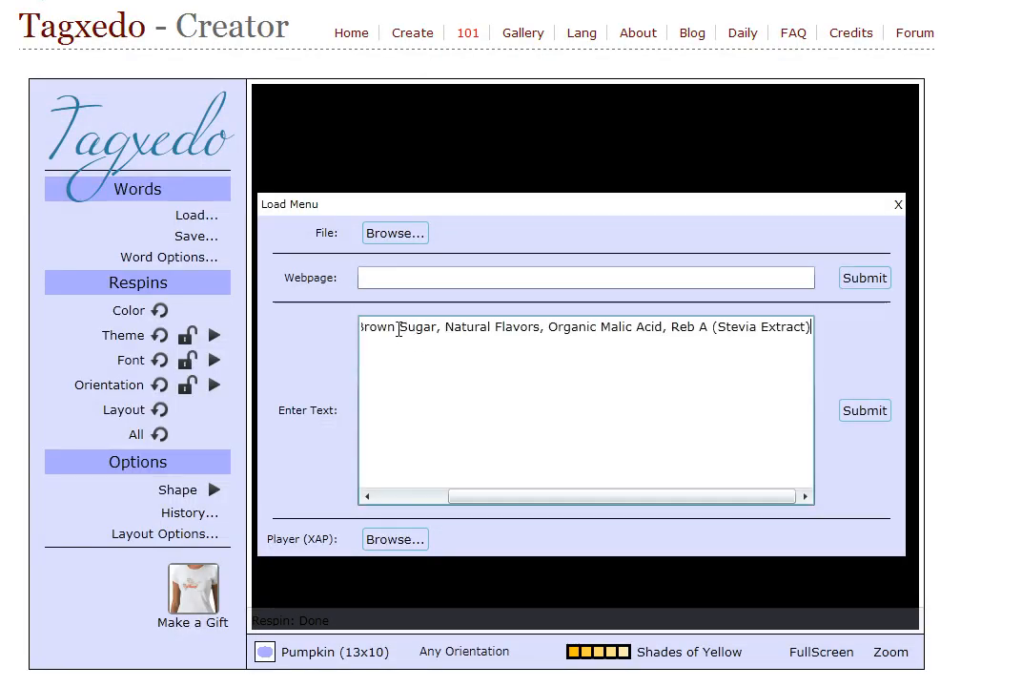
pyautogui.moveTo(474, 329); pyautogui.dragTo(352, 329)
pyautogui.click(506, 327)
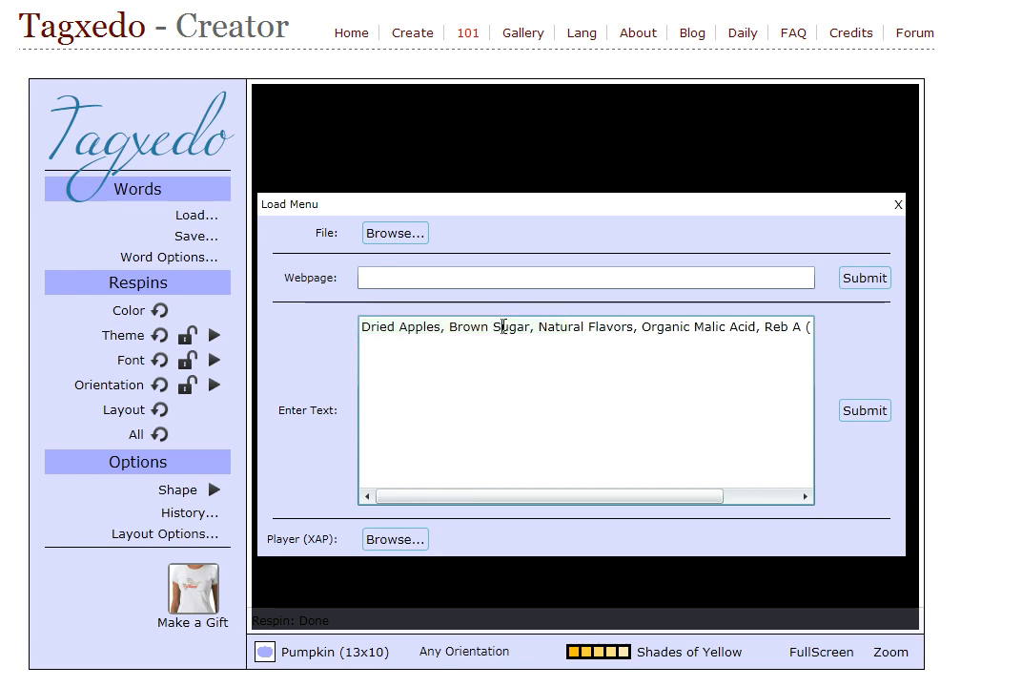
pyautogui.click(864, 411)
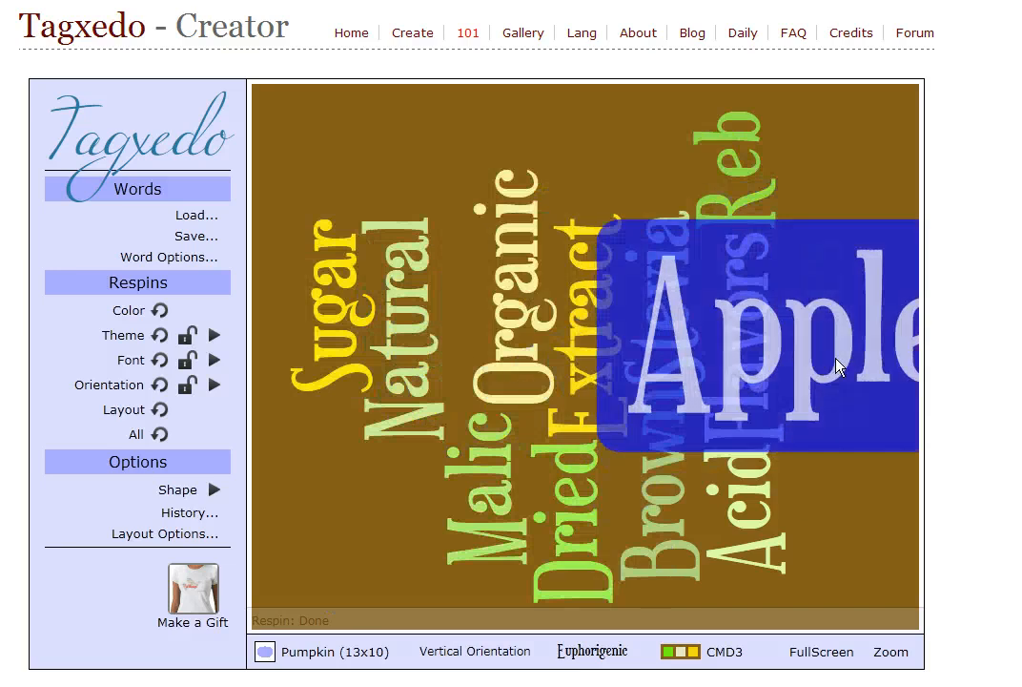
# Reopen the loaded ingredient text and delete the words "Dried" and "Brown" from it.
pyautogui.click(207, 221)
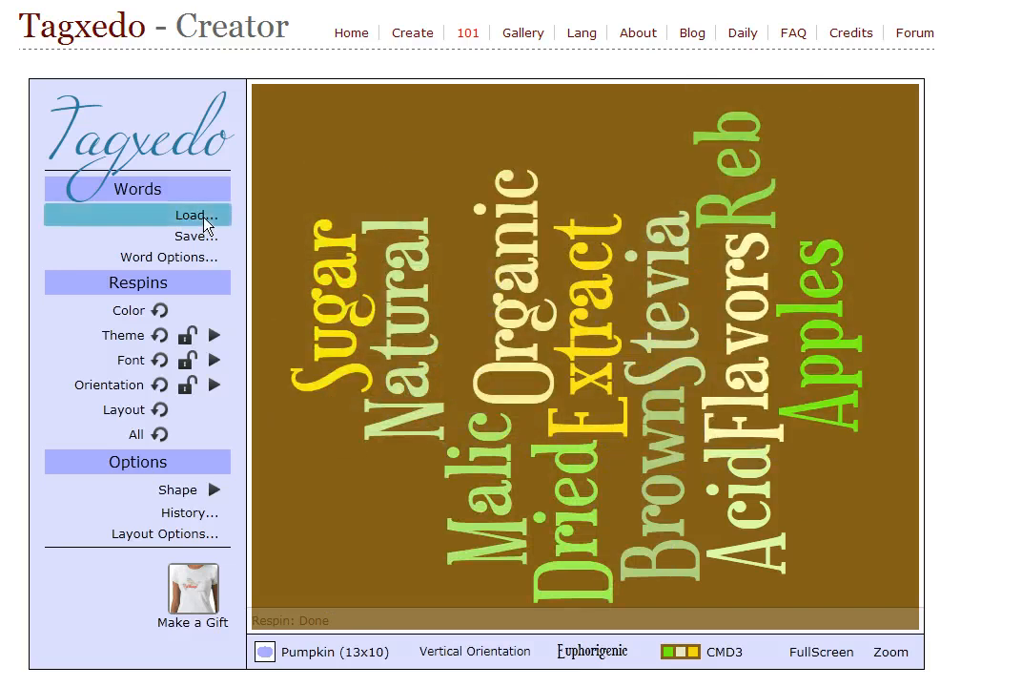
pyautogui.click(399, 327)
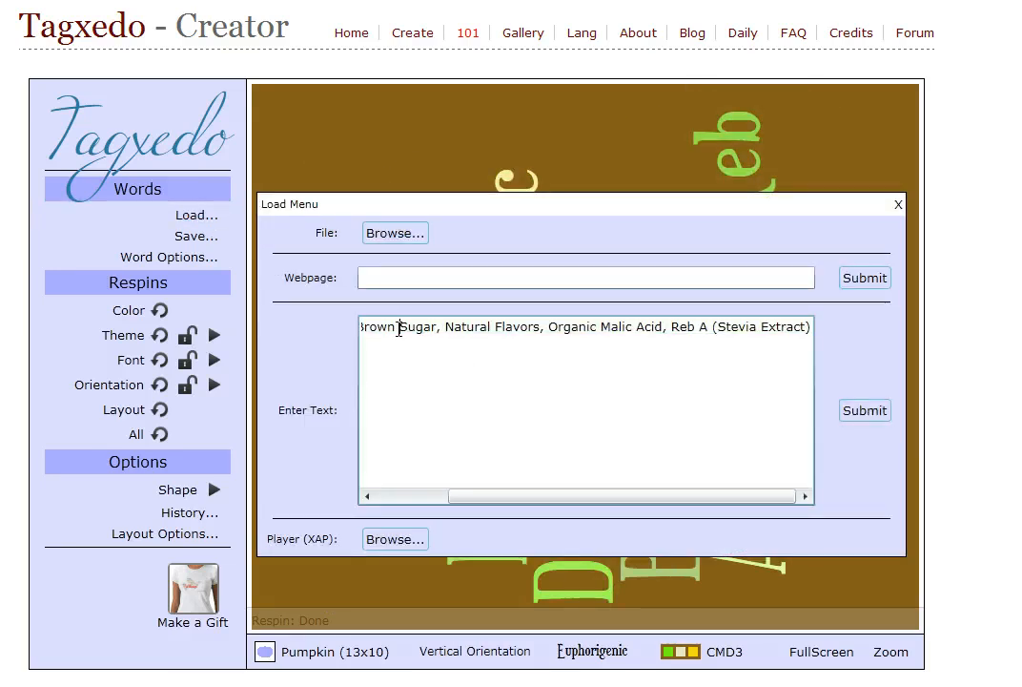
pyautogui.moveTo(469, 495); pyautogui.dragTo(383, 499)
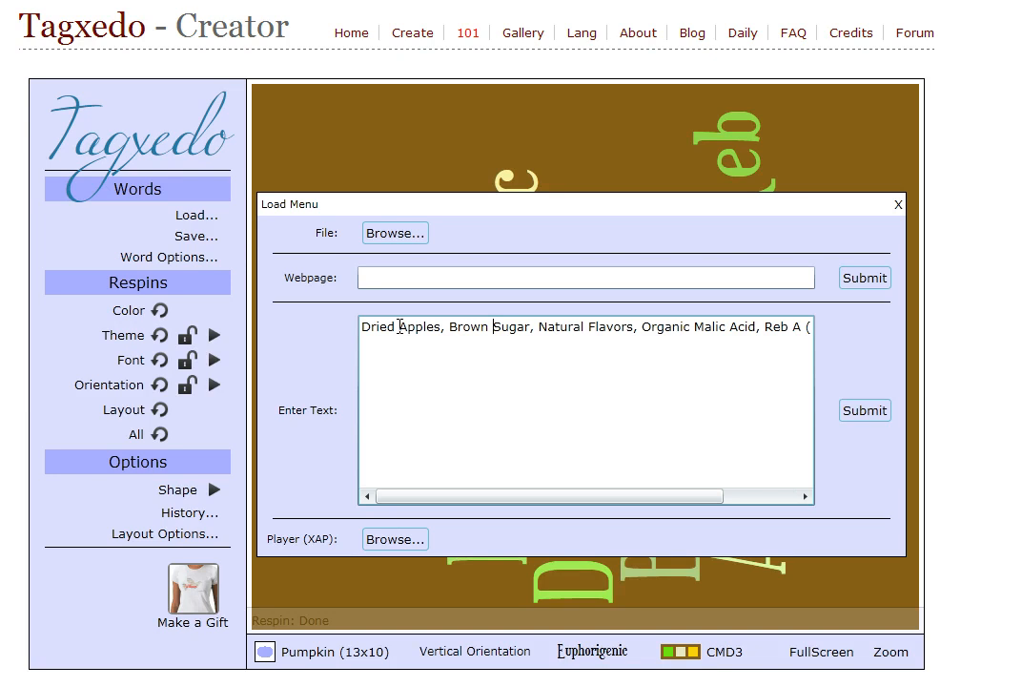
pyautogui.moveTo(397, 326); pyautogui.dragTo(345, 332)
pyautogui.press('Delete')
pyautogui.press('Delete')
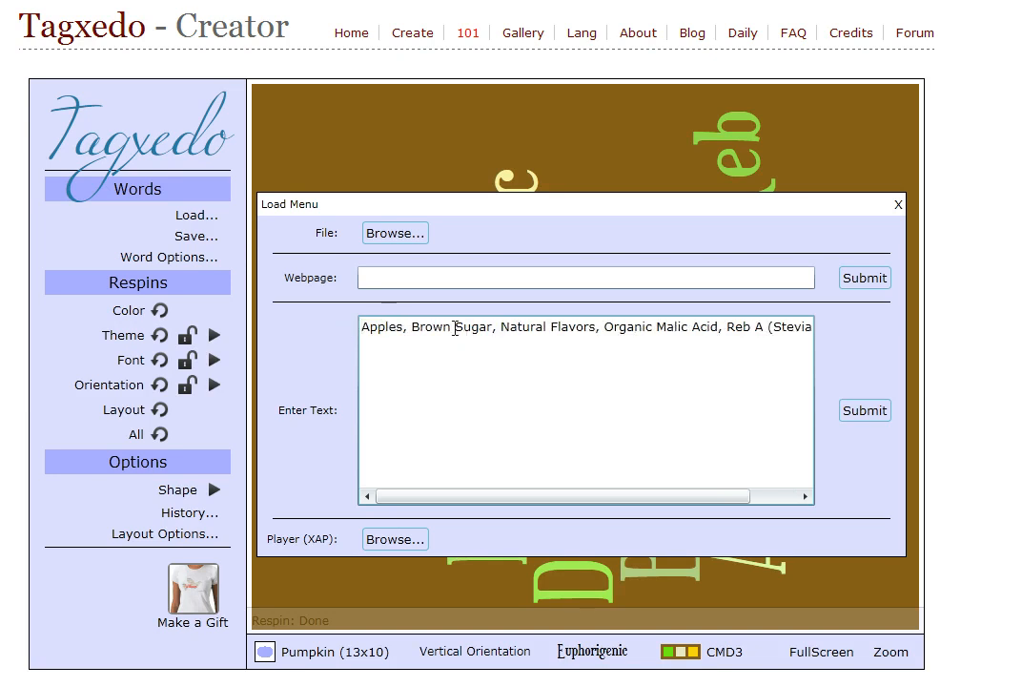
pyautogui.moveTo(454, 326); pyautogui.dragTo(416, 326)
pyautogui.press('Delete')
pyautogui.press('Delete')
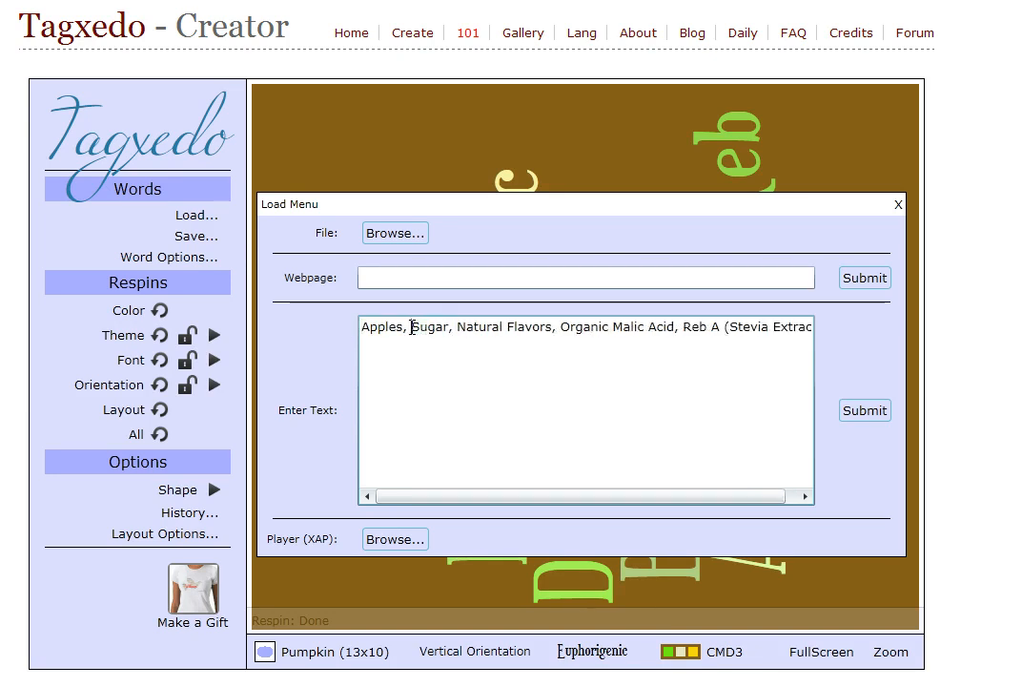
# Delete the words "Natural" and "Organic" from the ingredient text.
pyautogui.moveTo(506, 327); pyautogui.dragTo(458, 327)
pyautogui.press('Delete')
pyautogui.press('Delete')
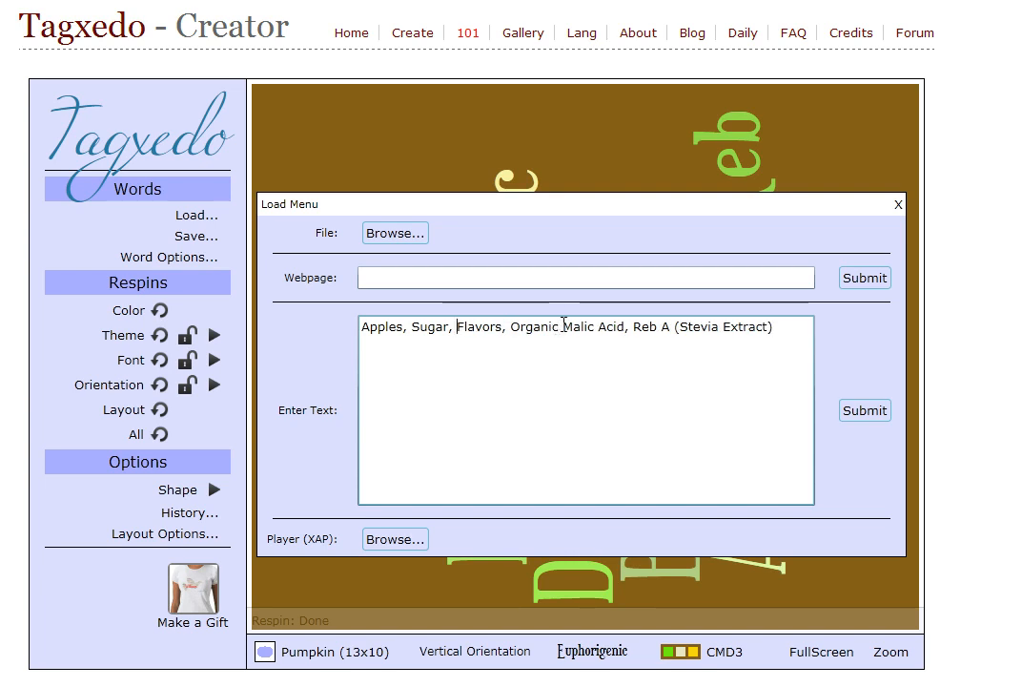
pyautogui.moveTo(562, 325); pyautogui.dragTo(512, 326)
pyautogui.press('Delete')
pyautogui.press('Delete')
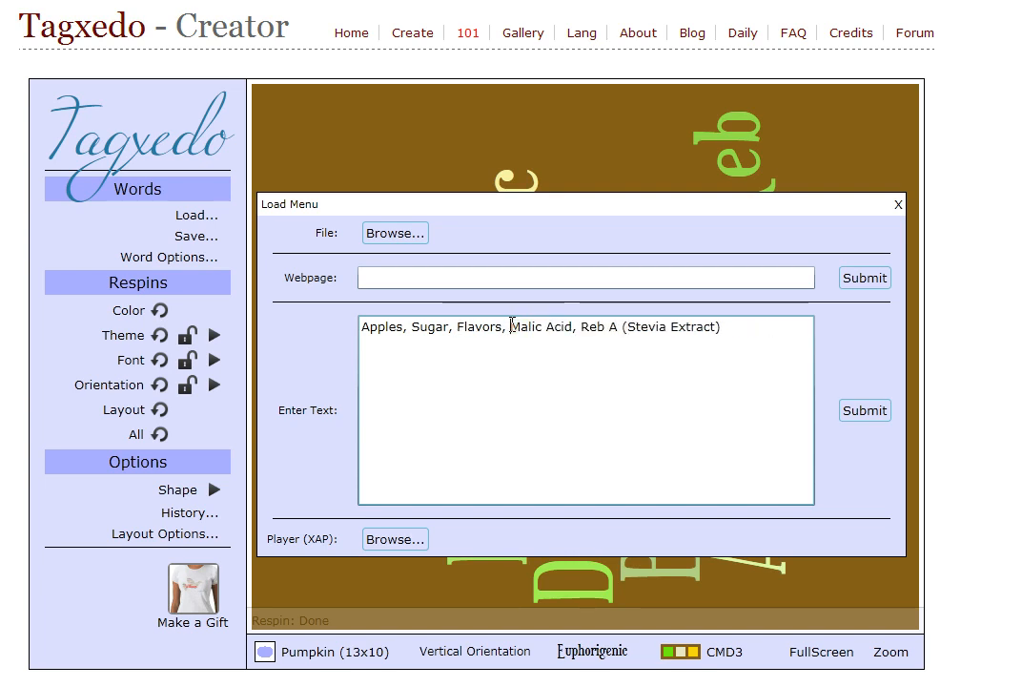
# Remove "Reb A", the parentheses and "Extract" so the text ends with "Stevia", and regenerate the word cloud.
pyautogui.moveTo(627, 327); pyautogui.dragTo(582, 326)
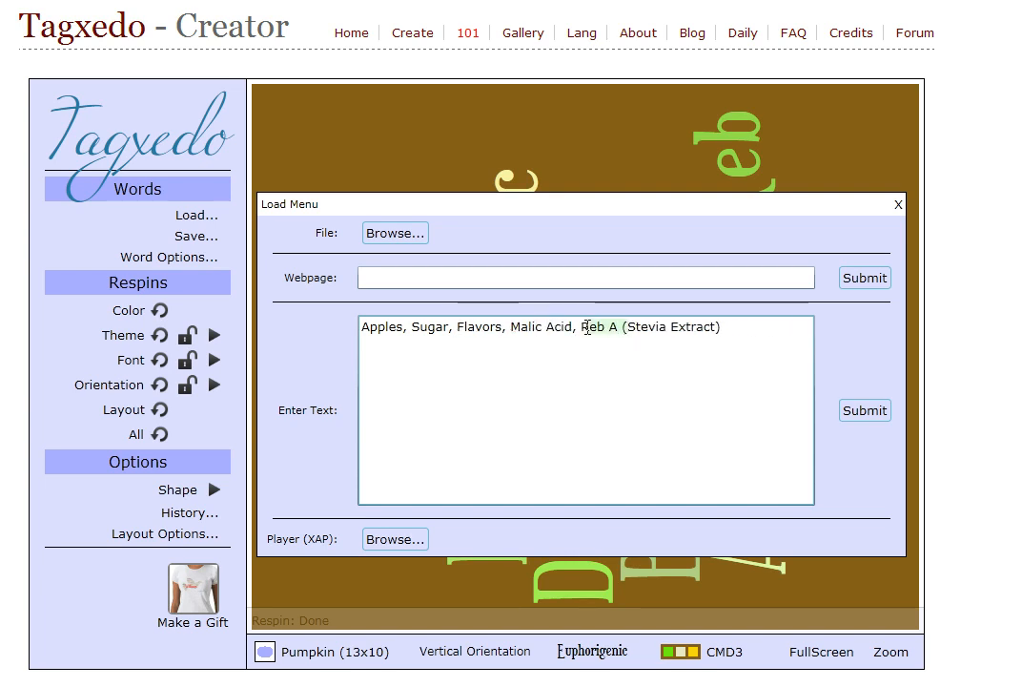
pyautogui.press('Delete')
pyautogui.click(684, 327)
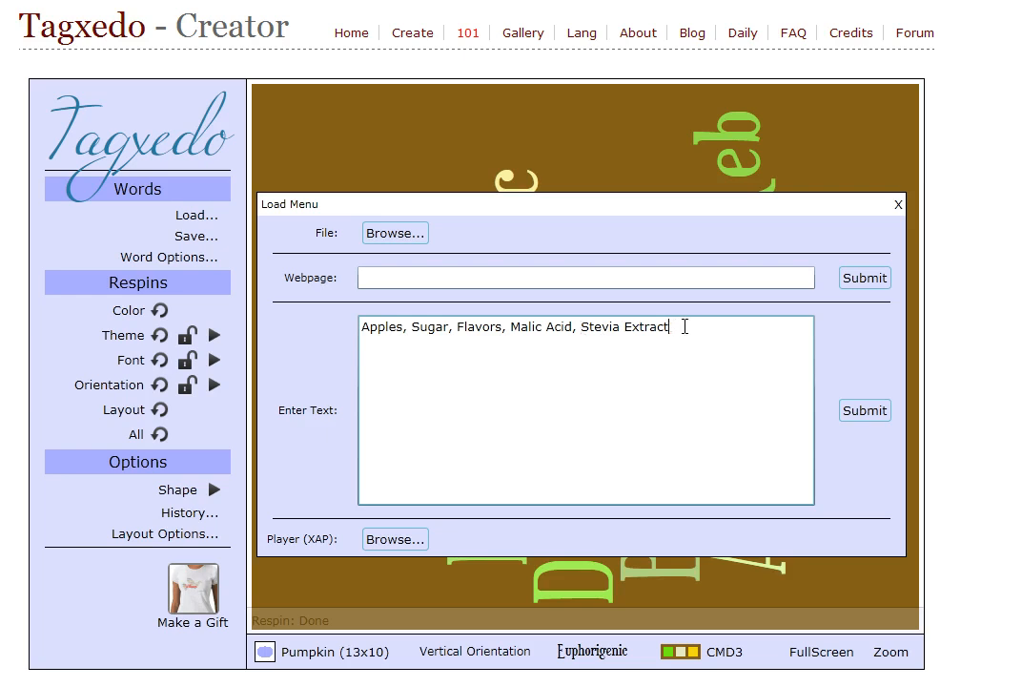
pyautogui.press('BackSpace')
pyautogui.press('BackSpace')
pyautogui.press('BackSpace')
pyautogui.press('BackSpace')
pyautogui.press('BackSpace')
pyautogui.press('BackSpace')
pyautogui.press('BackSpace')
pyautogui.press('BackSpace')
pyautogui.write('a')
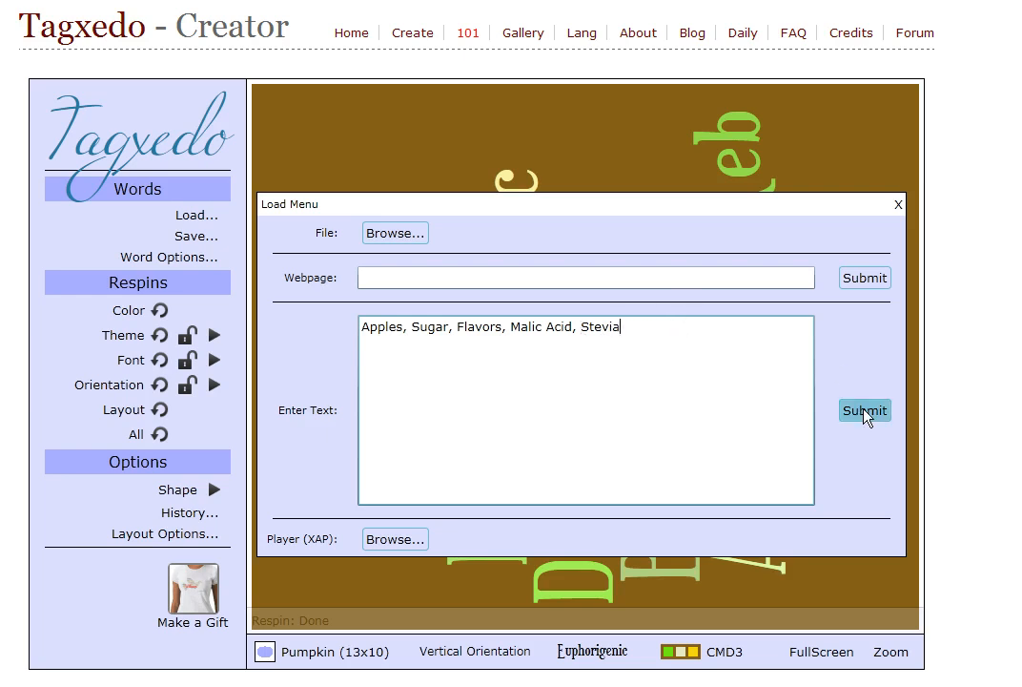
pyautogui.click(866, 413)
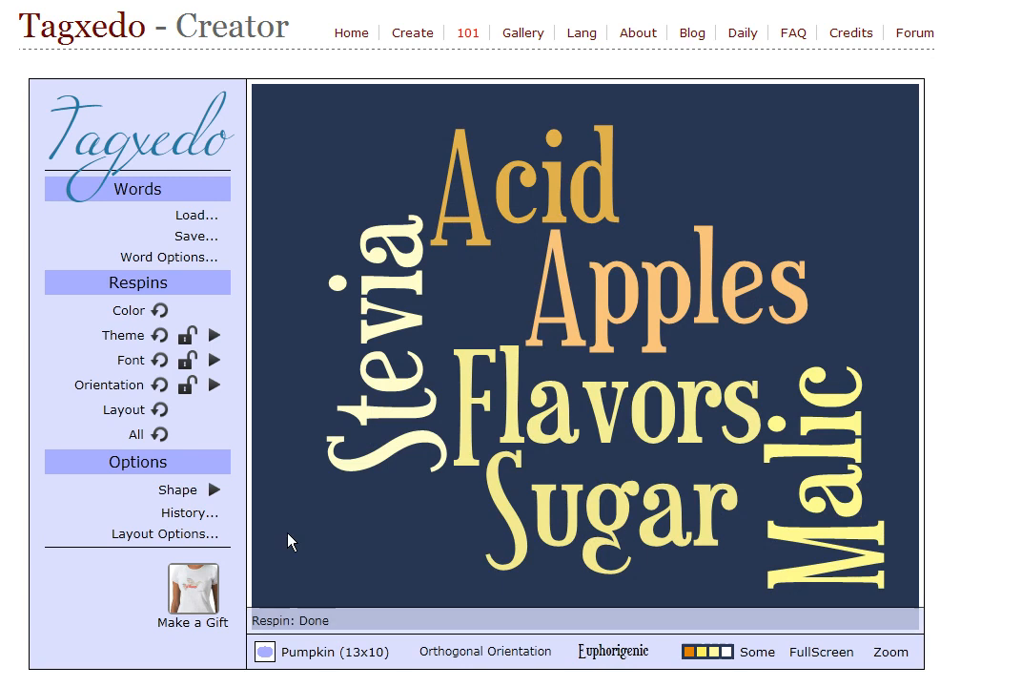
# Change the word cloud's shape to the circle and close the shape choices.
pyautogui.click(215, 491)
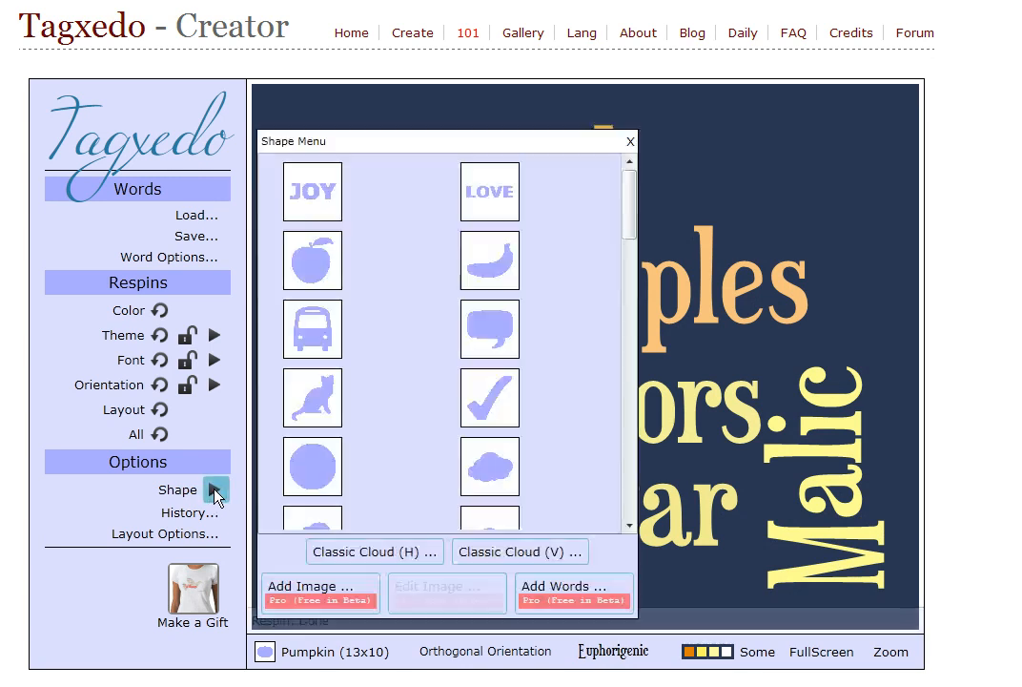
pyautogui.click(315, 475)
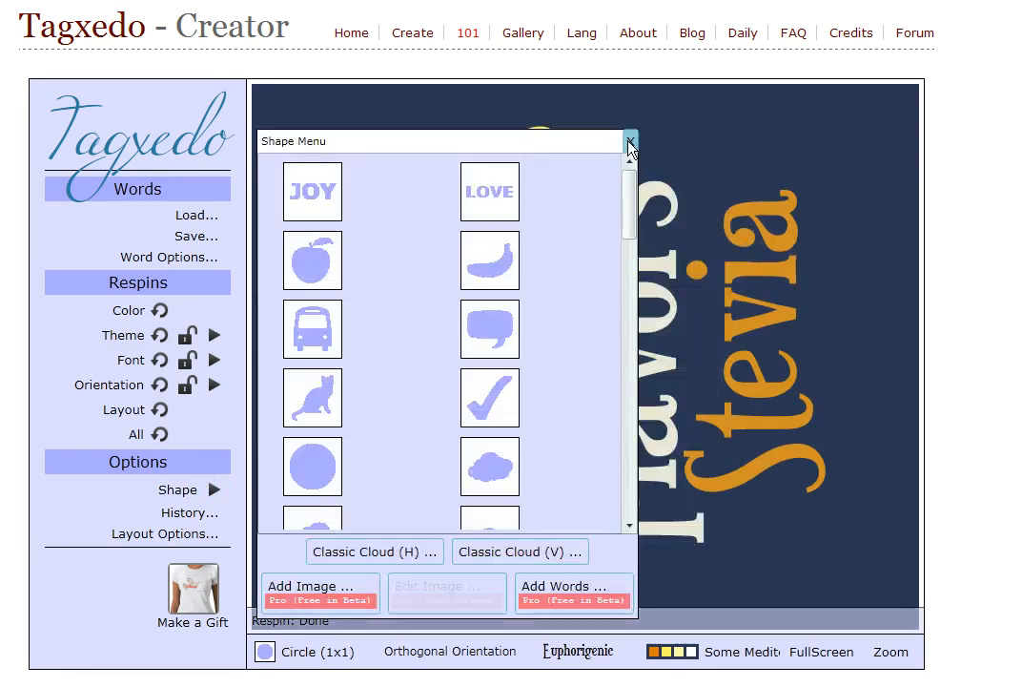
pyautogui.click(631, 141)
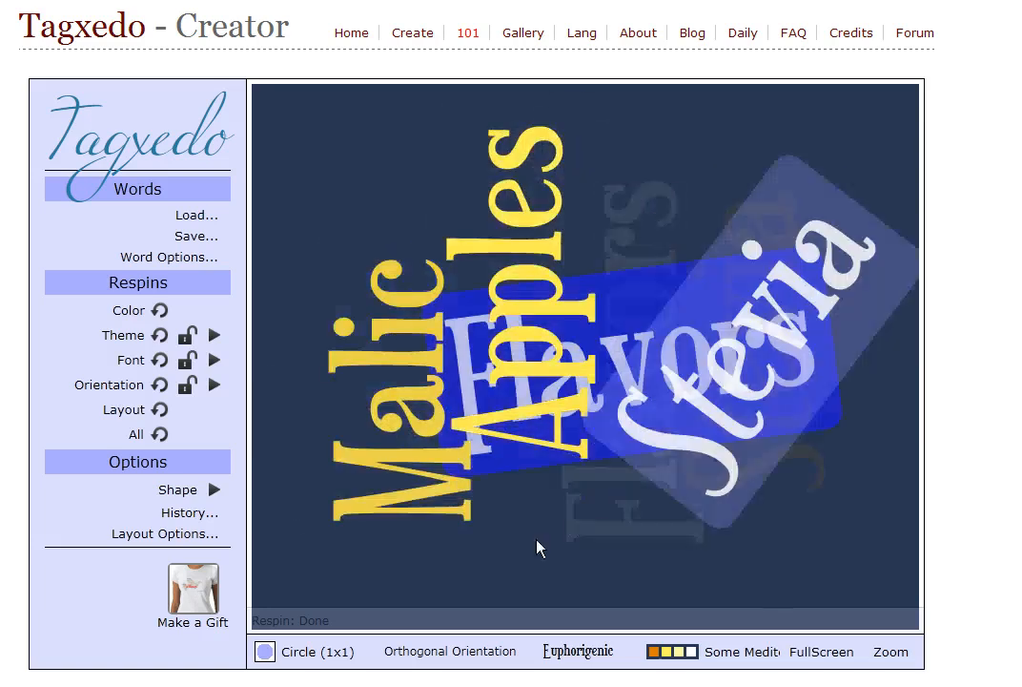
# Apply the Penguinade color theme to the word cloud and close the theme list.
pyautogui.click(214, 336)
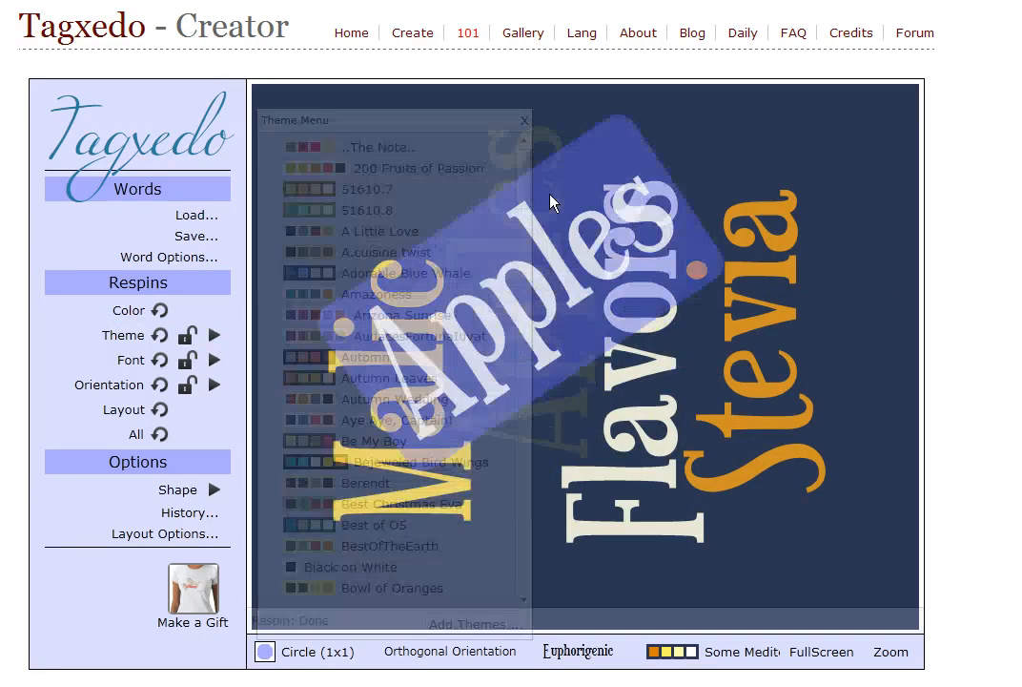
pyautogui.moveTo(522, 179); pyautogui.dragTo(543, 393)
pyautogui.click(406, 272)
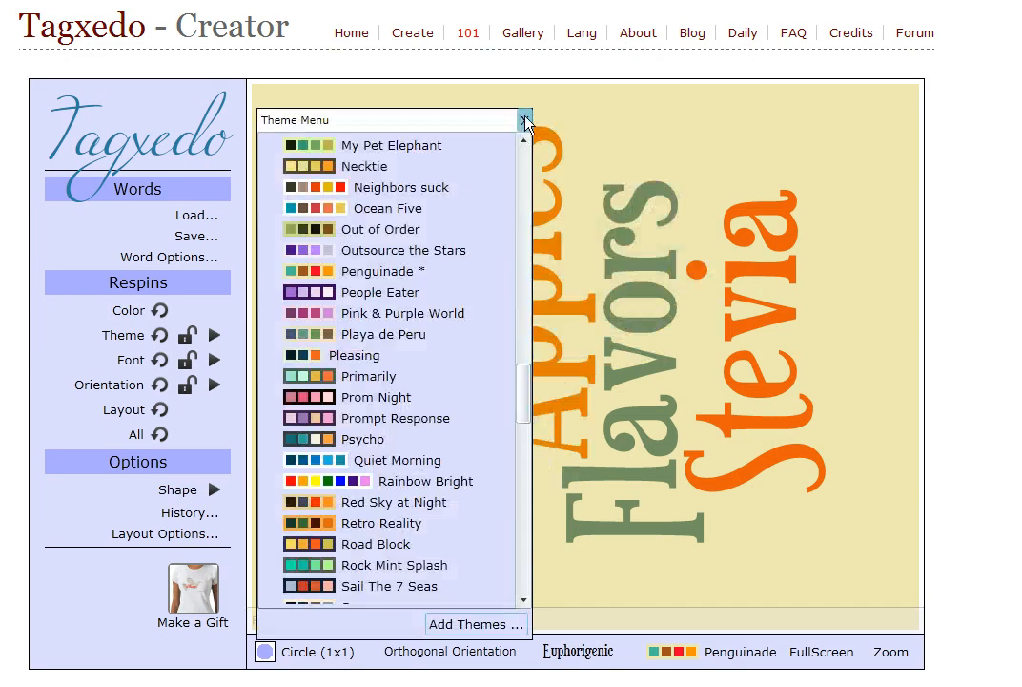
pyautogui.click(523, 123)
# Respin the word colors repeatedly within the Penguinade theme until the words are red, orange and brown.
pyautogui.click(159, 311)
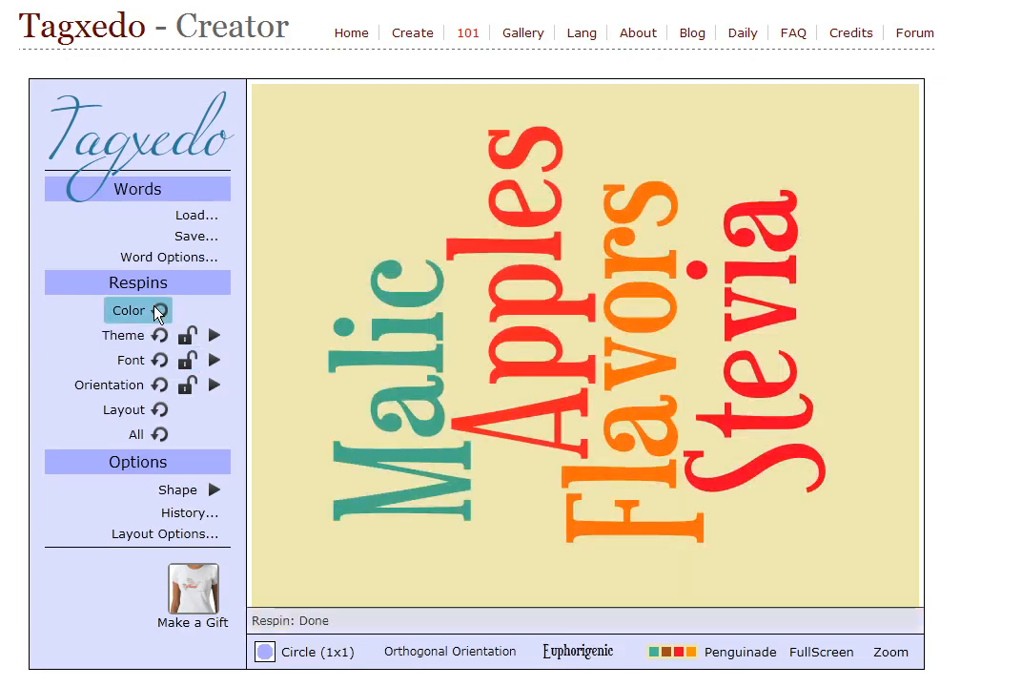
pyautogui.click(158, 311)
pyautogui.click(158, 311)
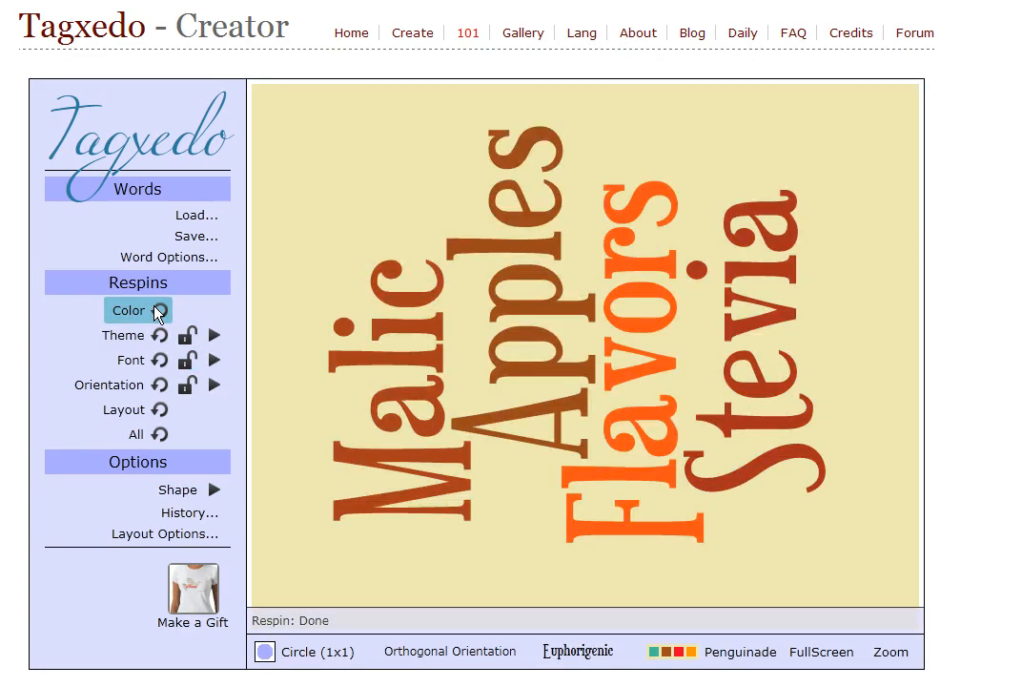
pyautogui.click(156, 309)
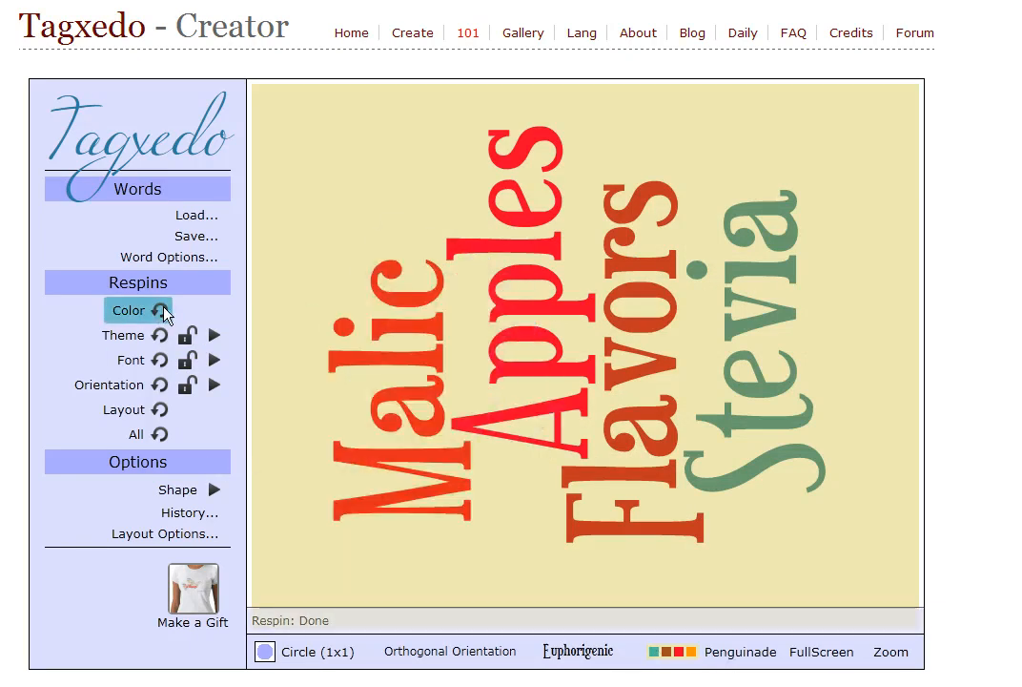
pyautogui.click(162, 310)
pyautogui.click(162, 310)
pyautogui.click(162, 310)
pyautogui.click(162, 310)
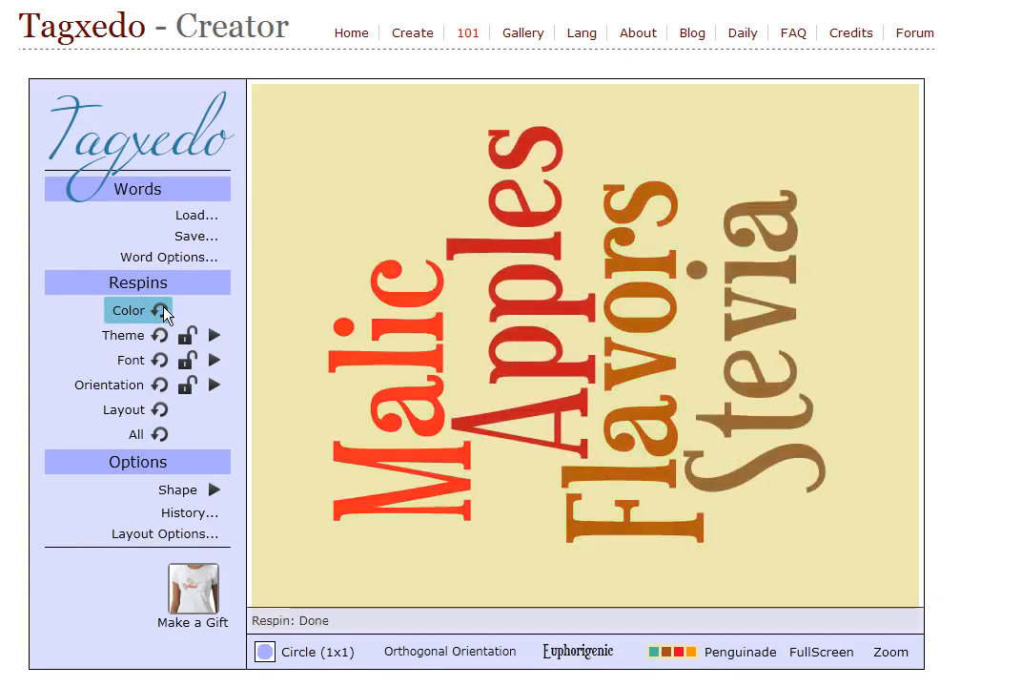
# Respin the word colors four more times within the Penguinade theme, giving a mix of teal, orange and red words.
pyautogui.click(162, 310)
pyautogui.click(162, 310)
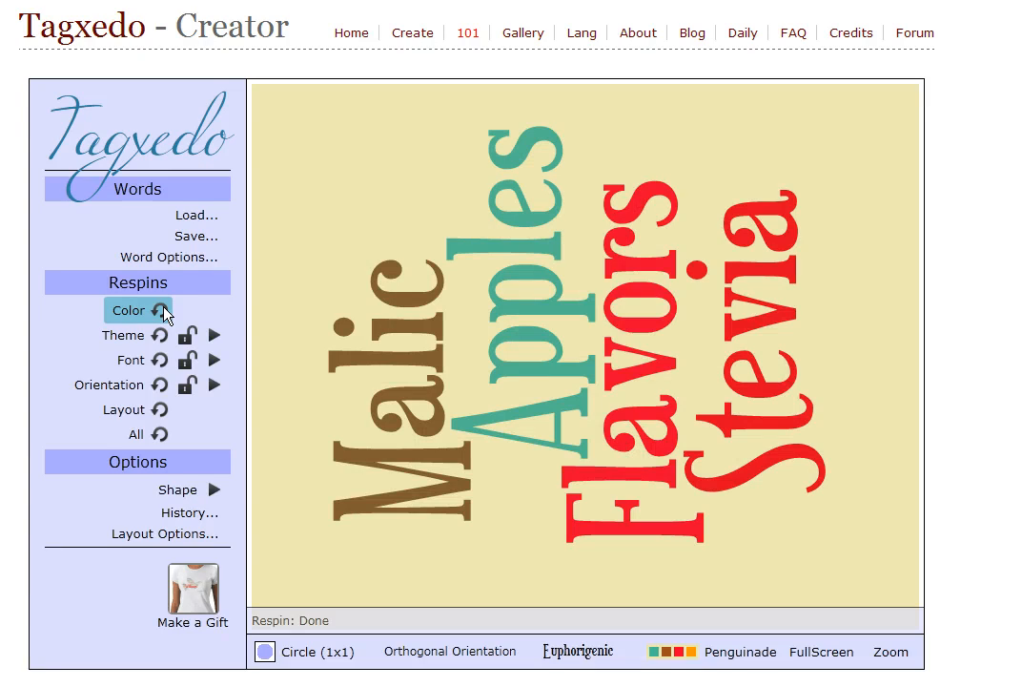
pyautogui.click(163, 310)
pyautogui.click(162, 310)
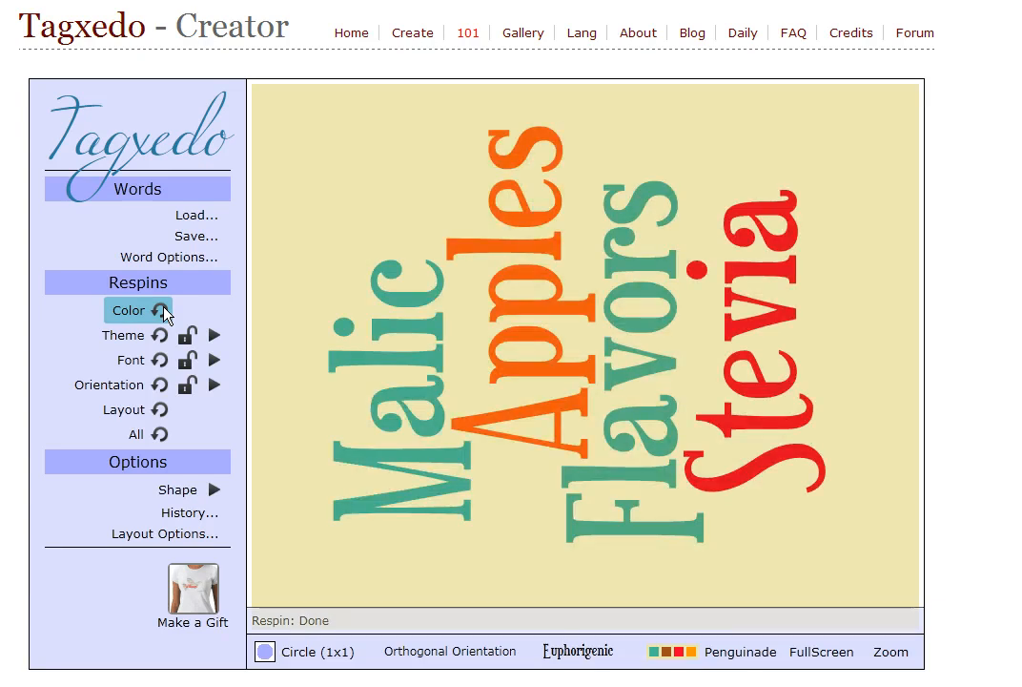
# Look over the available fonts for the word cloud and close the font choices.
pyautogui.click(214, 359)
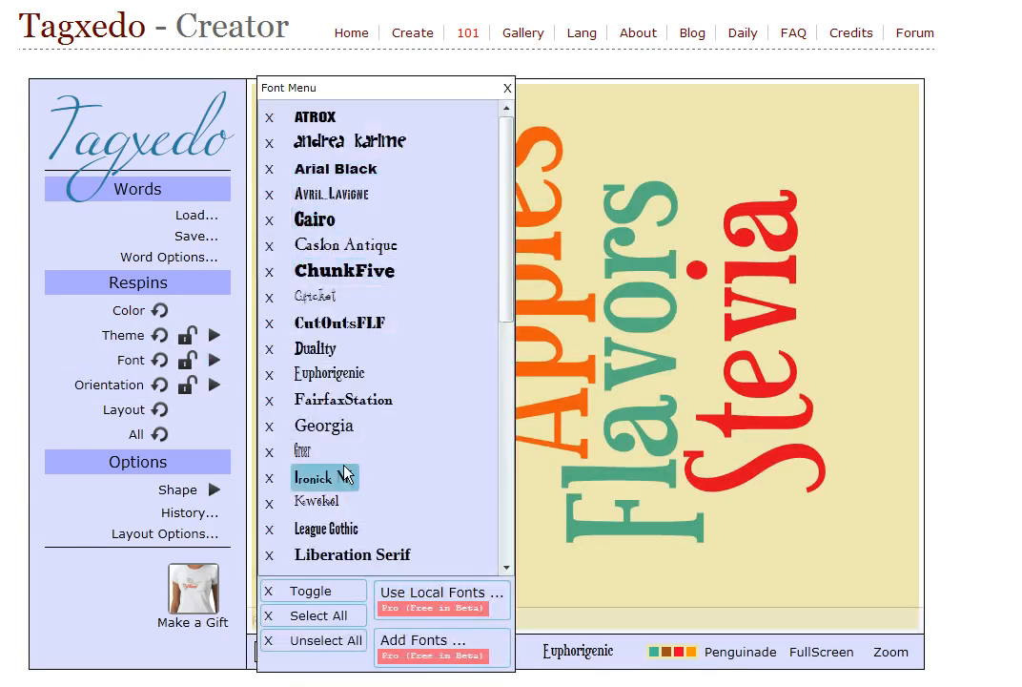
pyautogui.click(214, 360)
# Try the horizontal, vertical and H/V orientations, set the word orientation to any, and close the orientation choices.
pyautogui.click(211, 384)
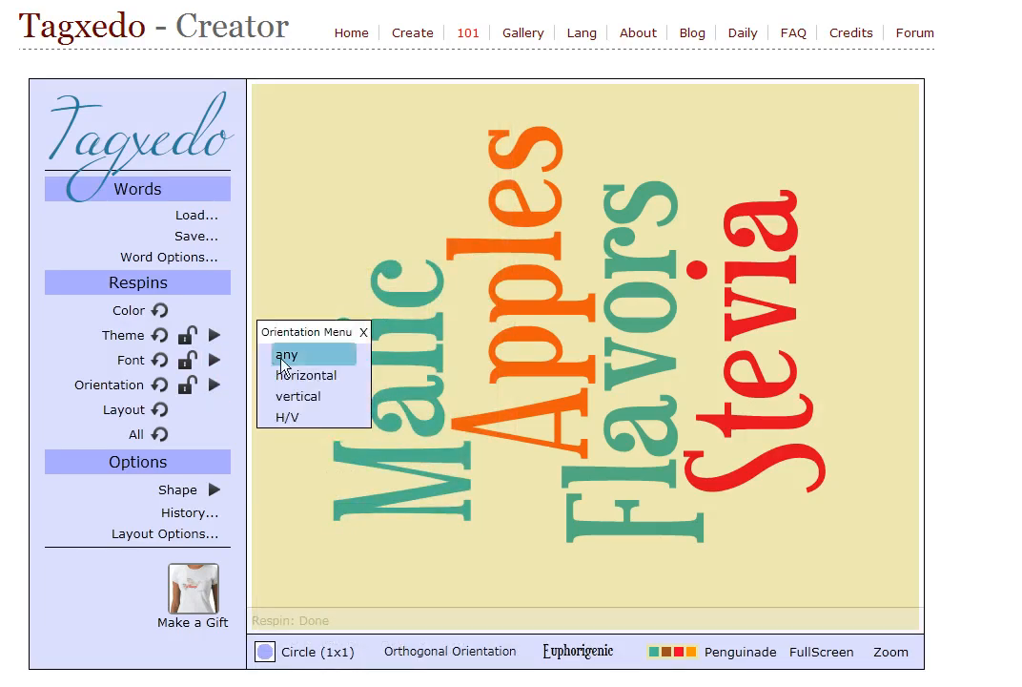
pyautogui.click(299, 380)
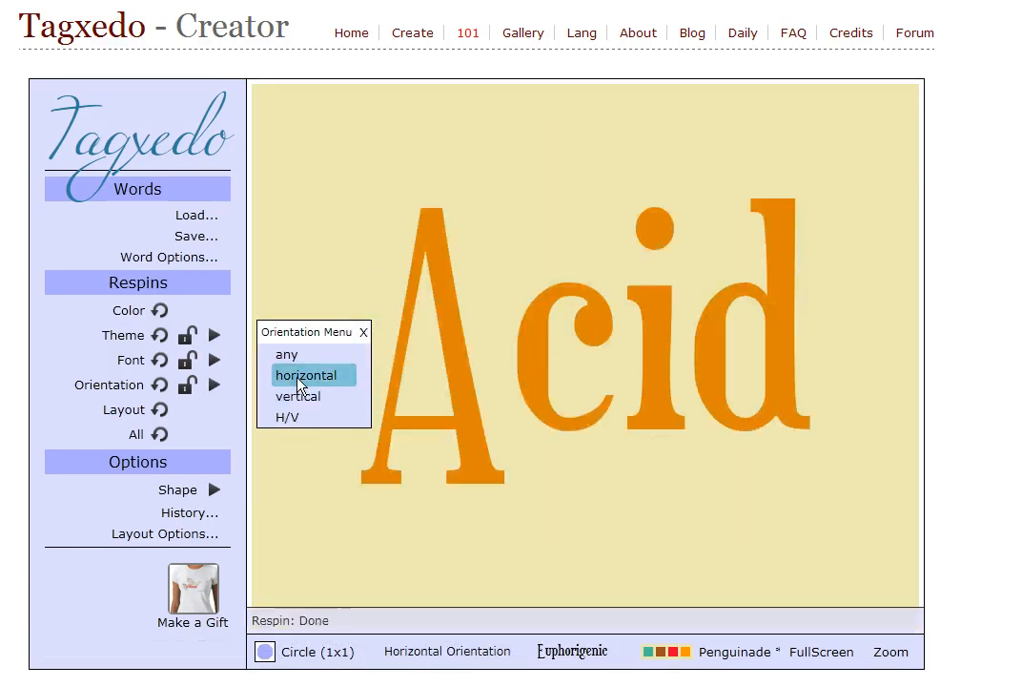
pyautogui.click(297, 396)
pyautogui.click(288, 420)
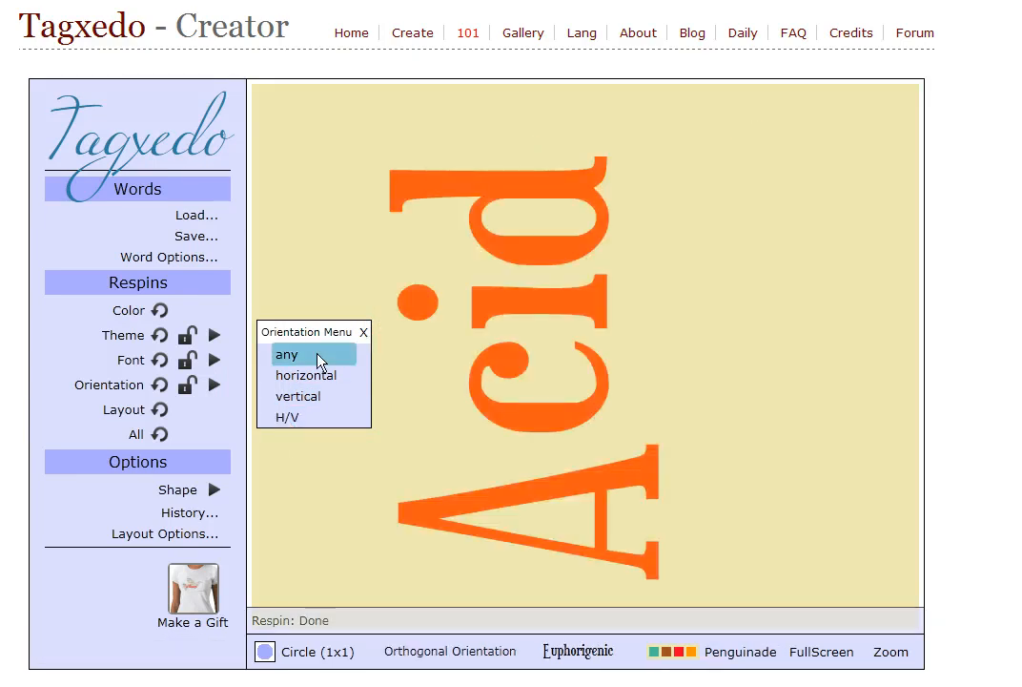
pyautogui.click(349, 355)
pyautogui.click(364, 332)
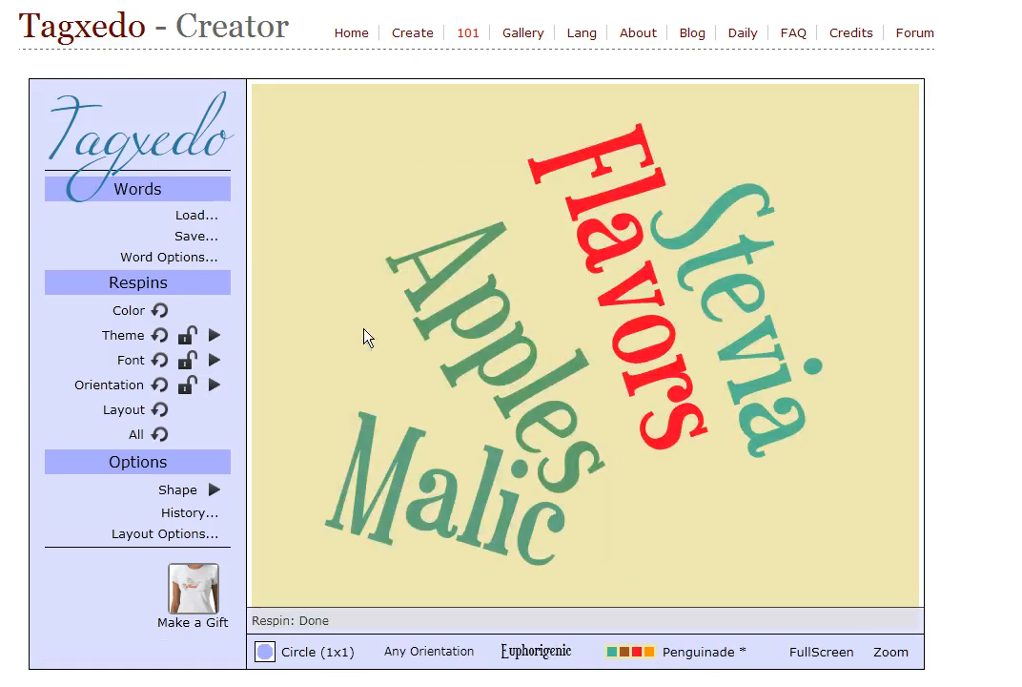
# Respin the word cloud's layout twice and choose to save the cloud to the web.
pyautogui.click(159, 409)
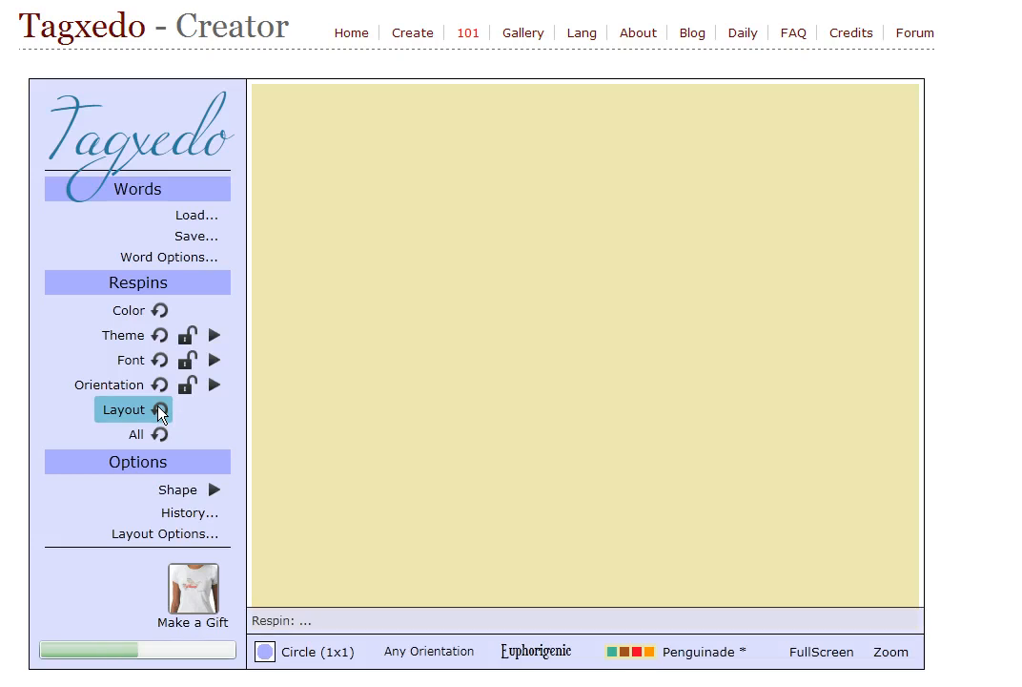
pyautogui.click(160, 410)
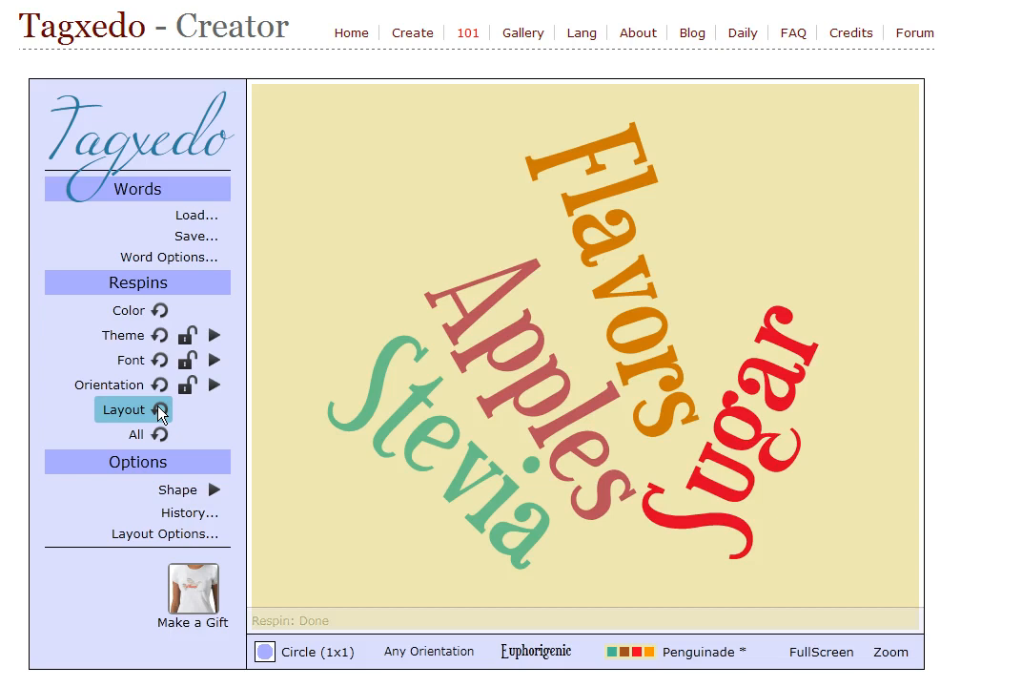
pyautogui.click(198, 236)
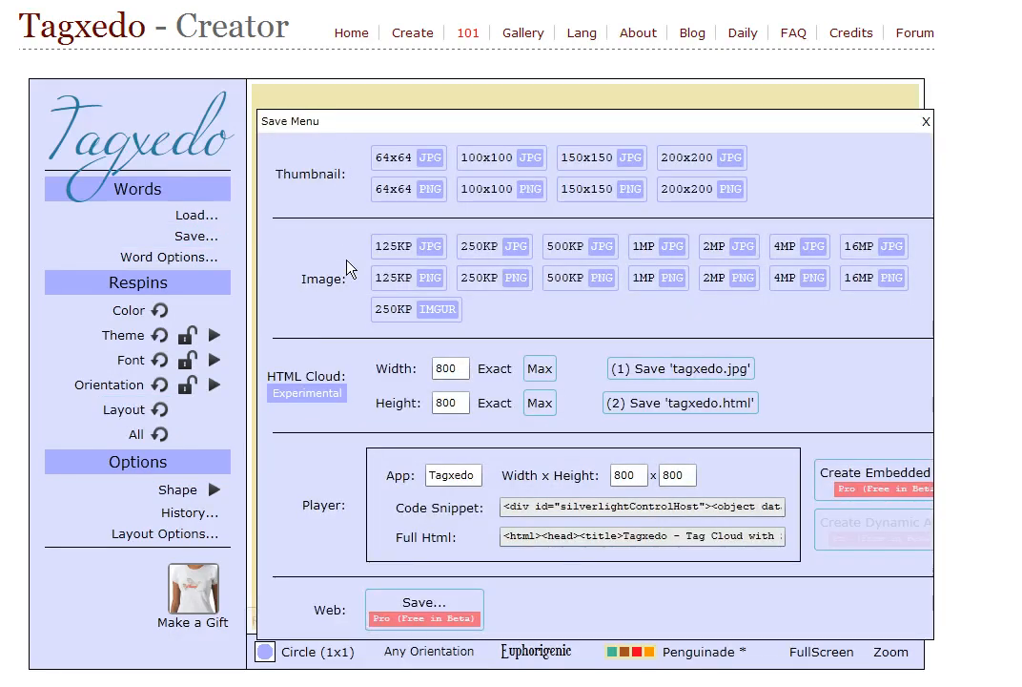
pyautogui.click(448, 611)
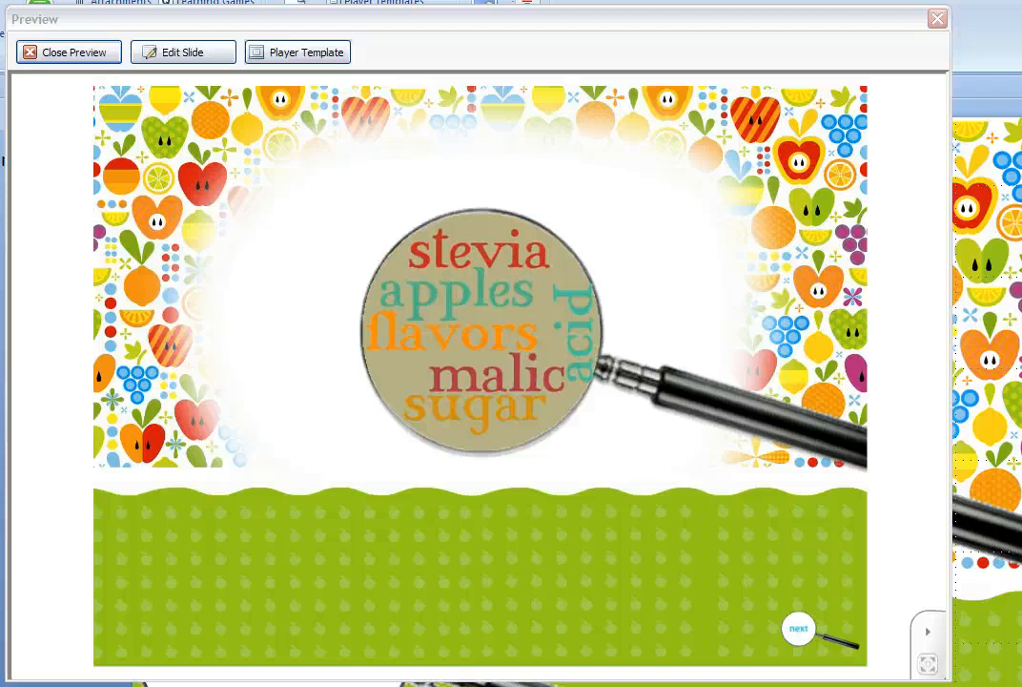
# Close the preview of the magnifying-glass slide and return to editing the Ingredients slide in PowerPoint.
pyautogui.press('Escape')
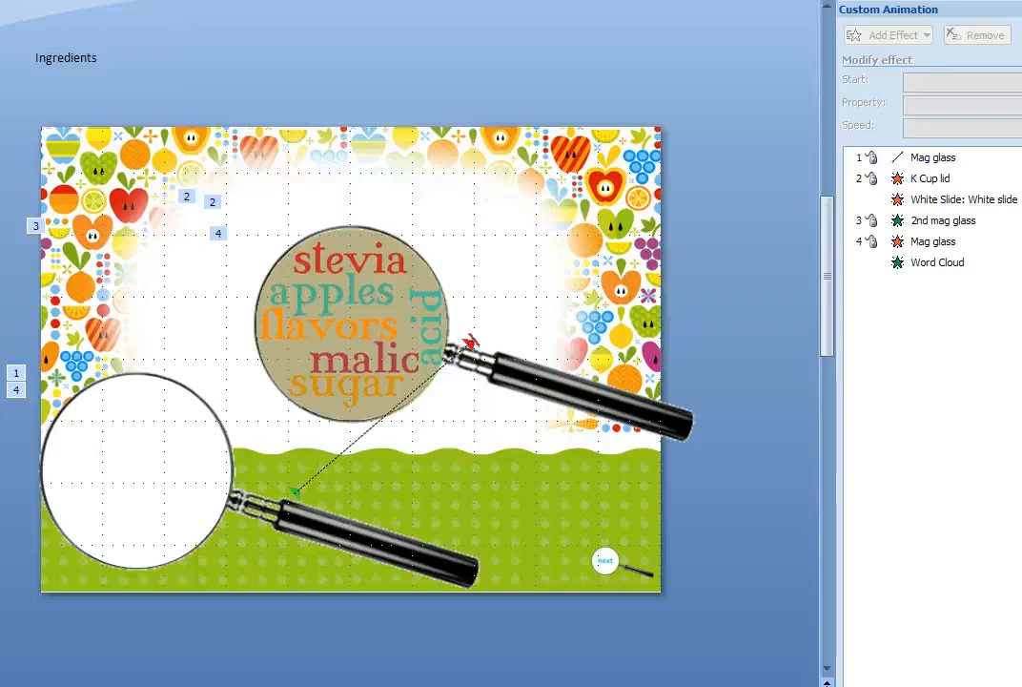